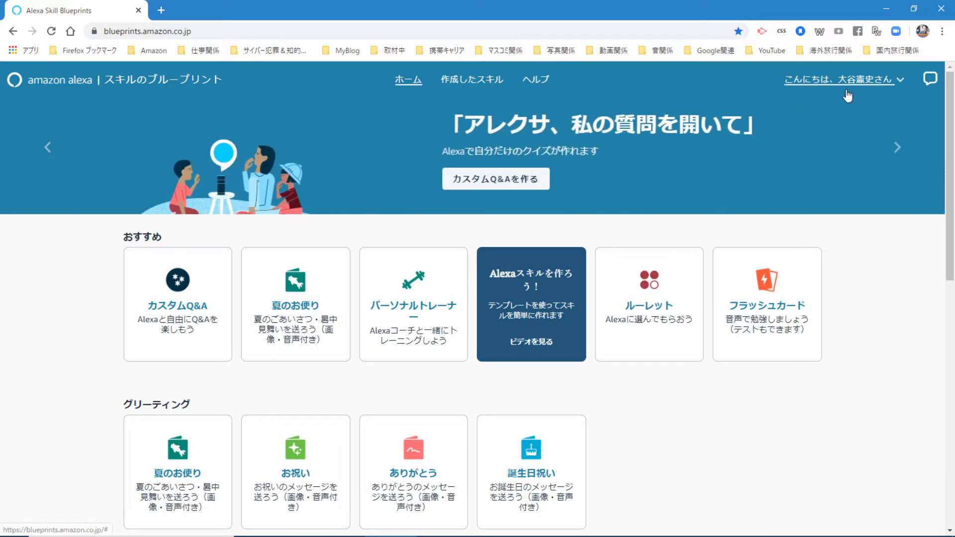
Step: Browse the blueprint templates, open カスタムQ&A, and review its sample dialogue, creation steps and usage notes
scroll(887, 315, down, 2)
scroll(890, 322, down, 5)
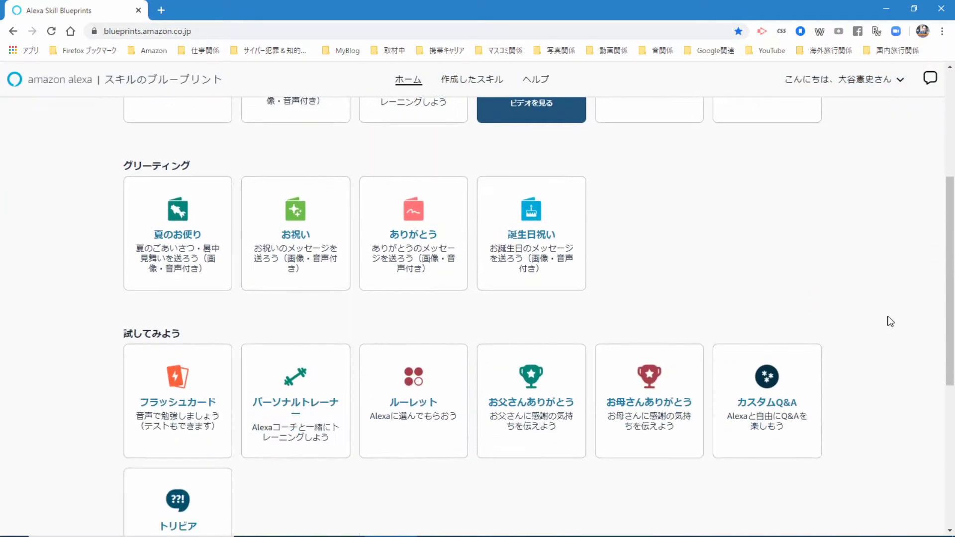
scroll(890, 322, up, 7)
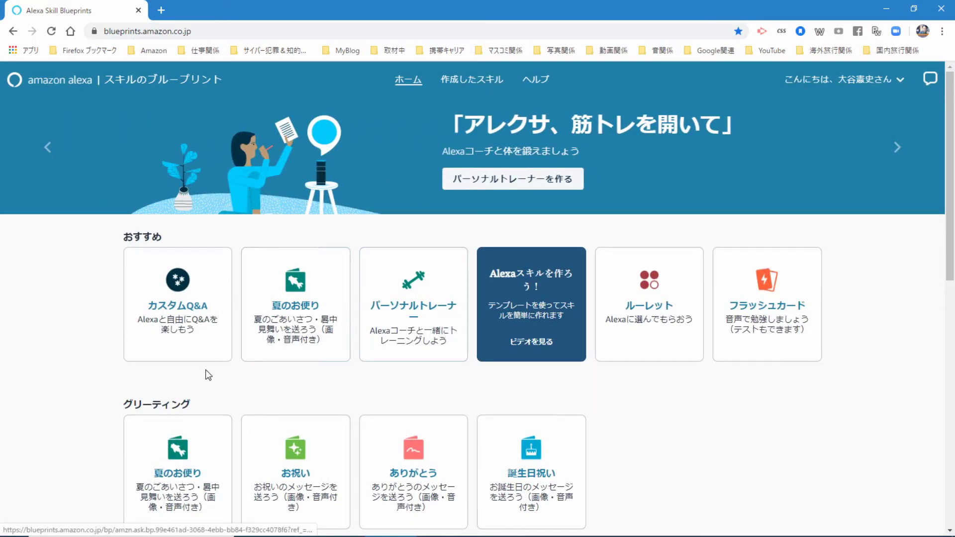
click(178, 326)
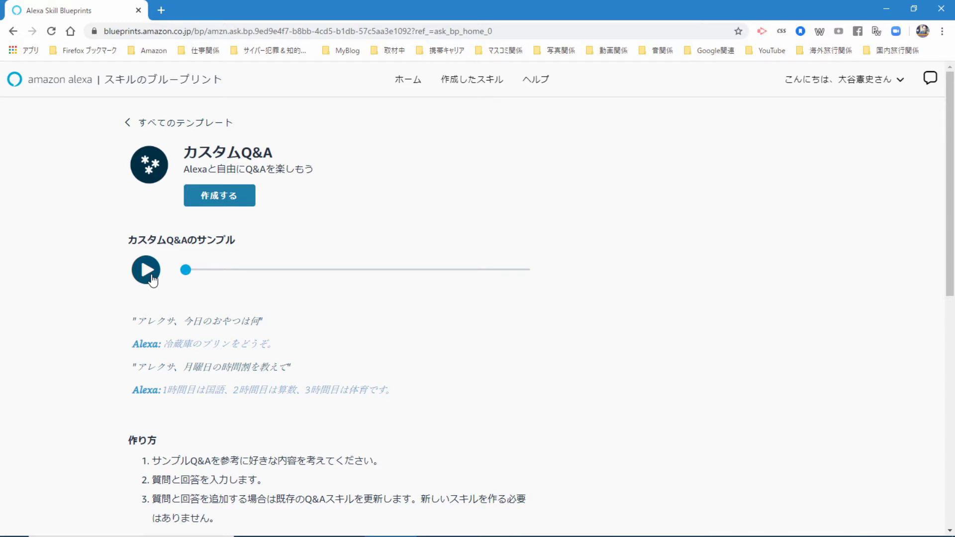
scroll(153, 278, down, 2)
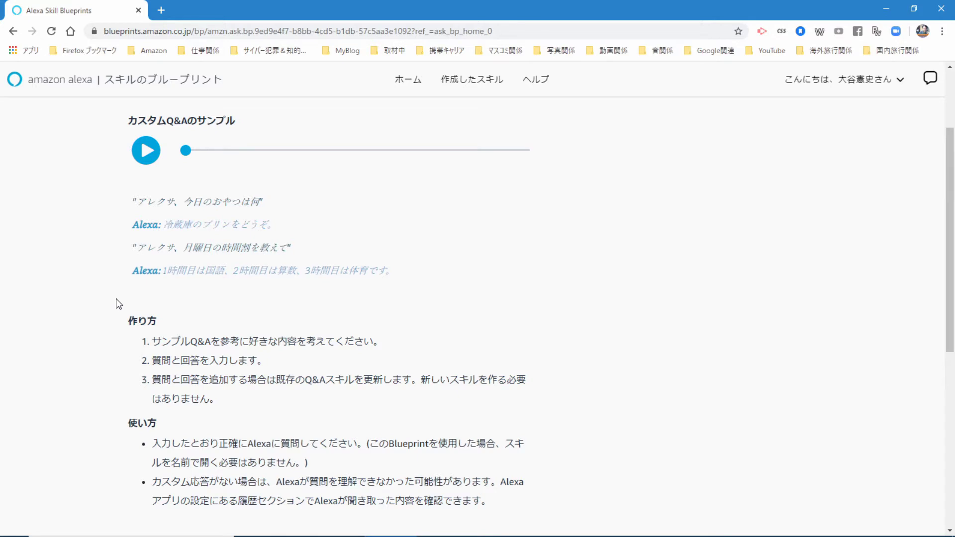
scroll(115, 300, down, 2)
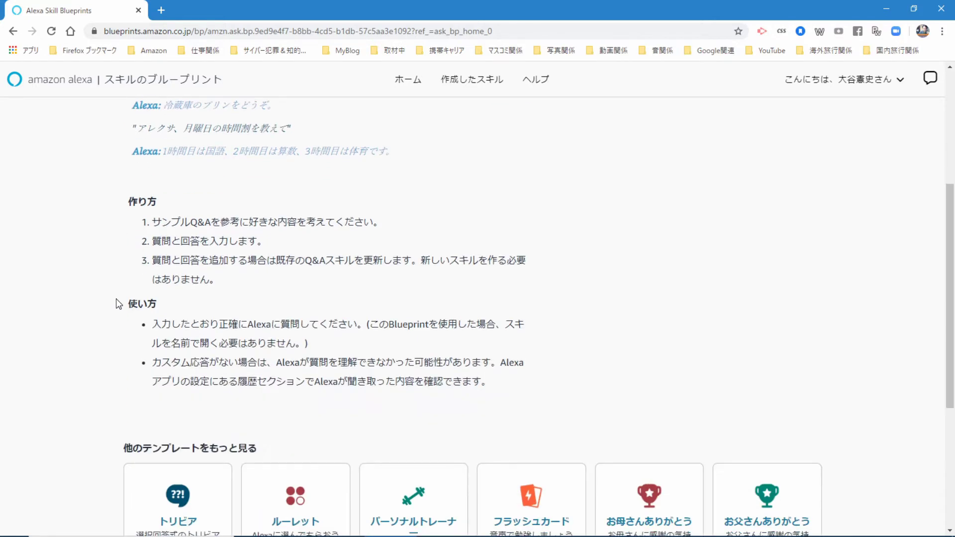
scroll(116, 301, up, 4)
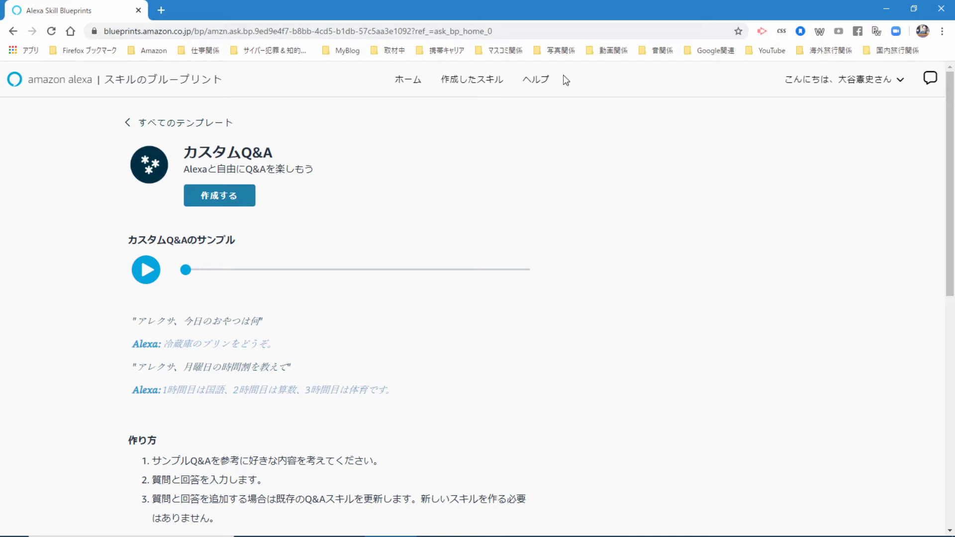
Step: Open the created skill 私の質問 for editing
click(472, 81)
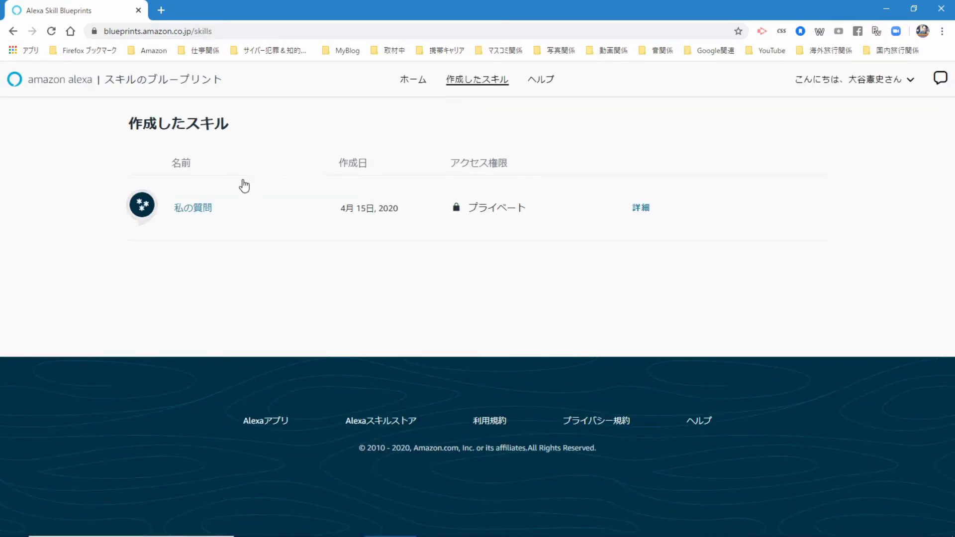
click(198, 209)
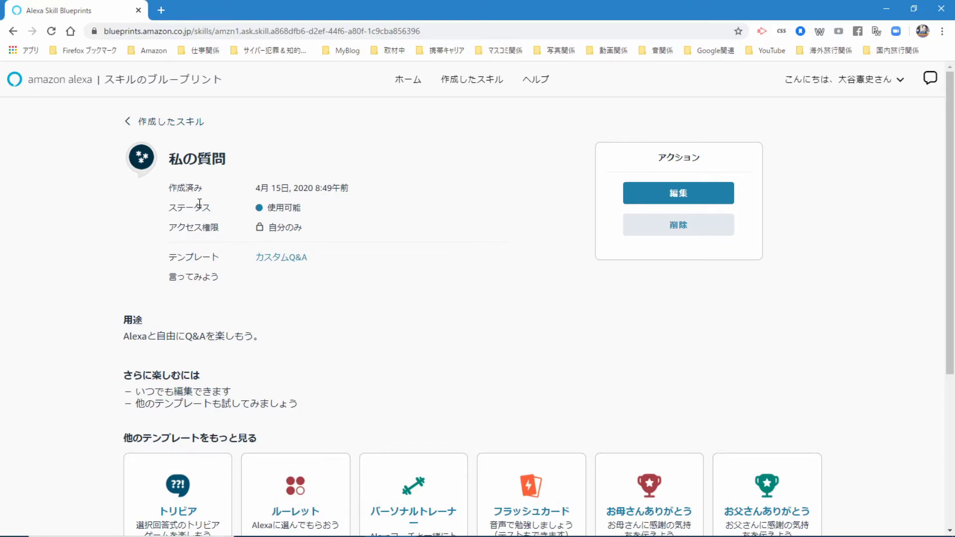
click(697, 194)
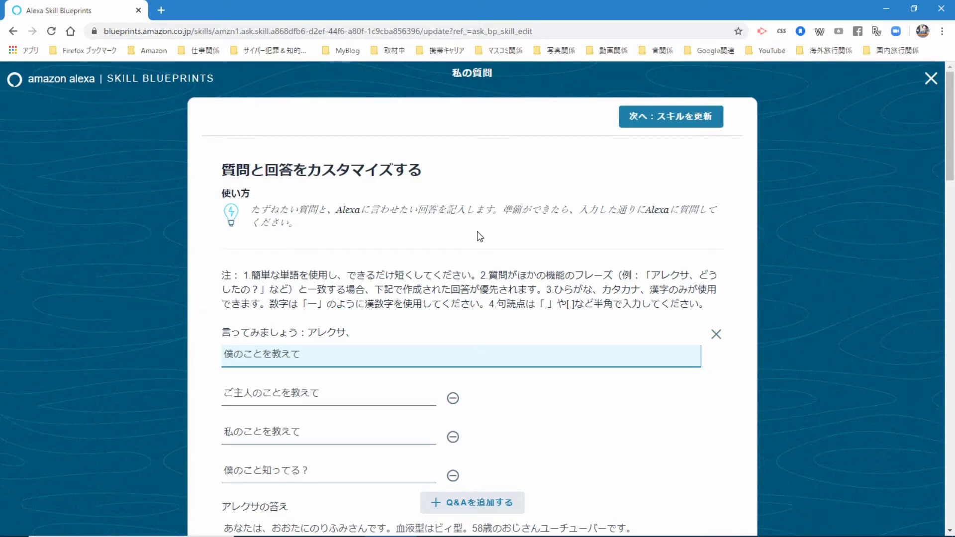
Step: Examine all the questions, alternative phrasings and Alexa answers in the skill, from the first entry through the last
scroll(480, 236, down, 1)
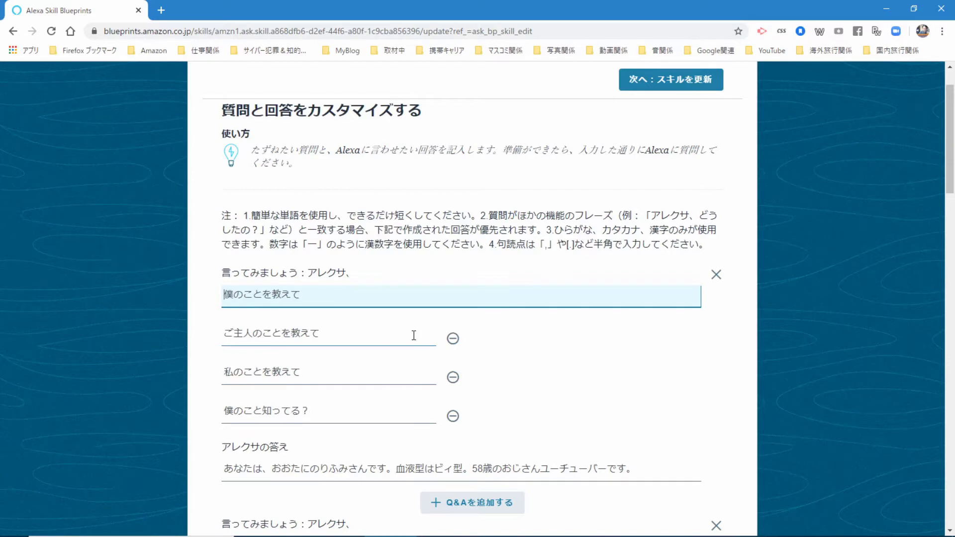
scroll(415, 336, down, 1)
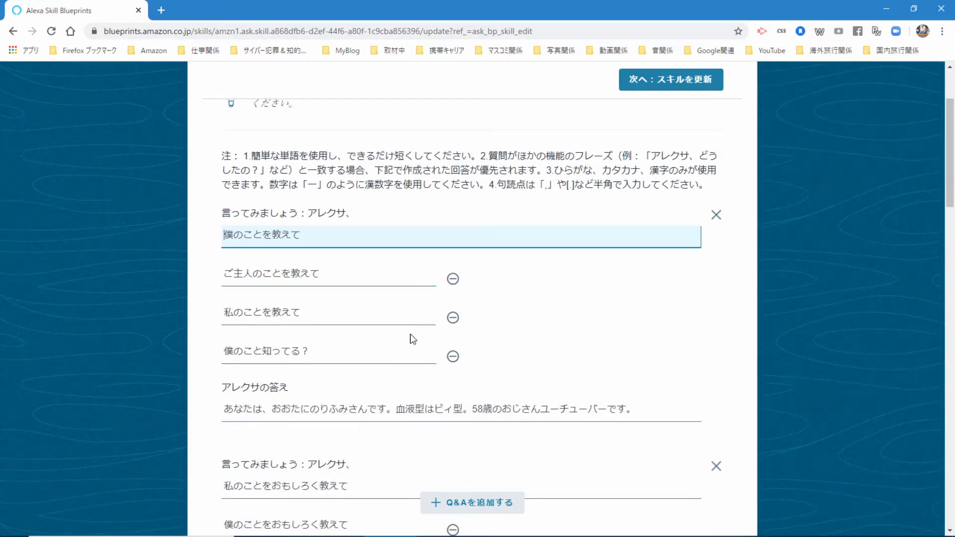
scroll(412, 339, down, 1)
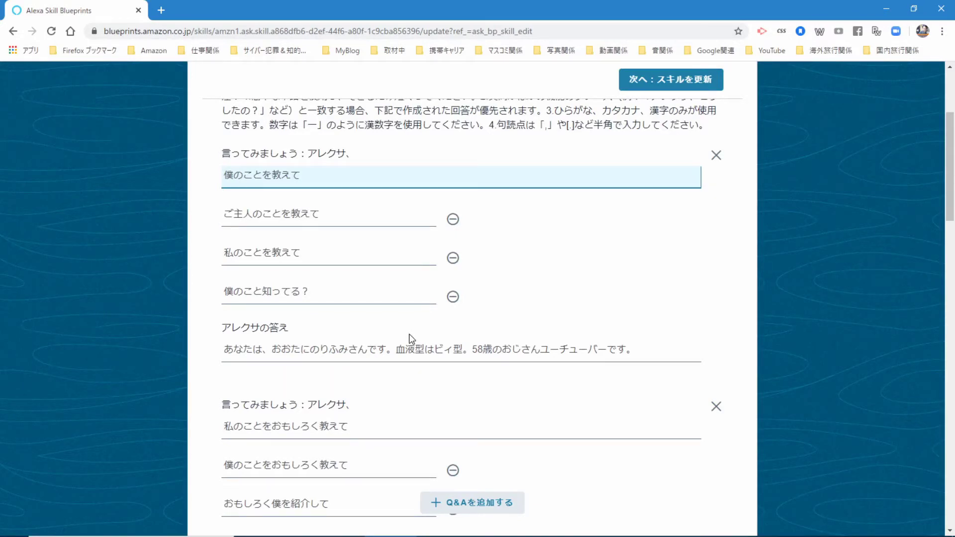
scroll(412, 339, down, 1)
scroll(412, 339, down, 1)
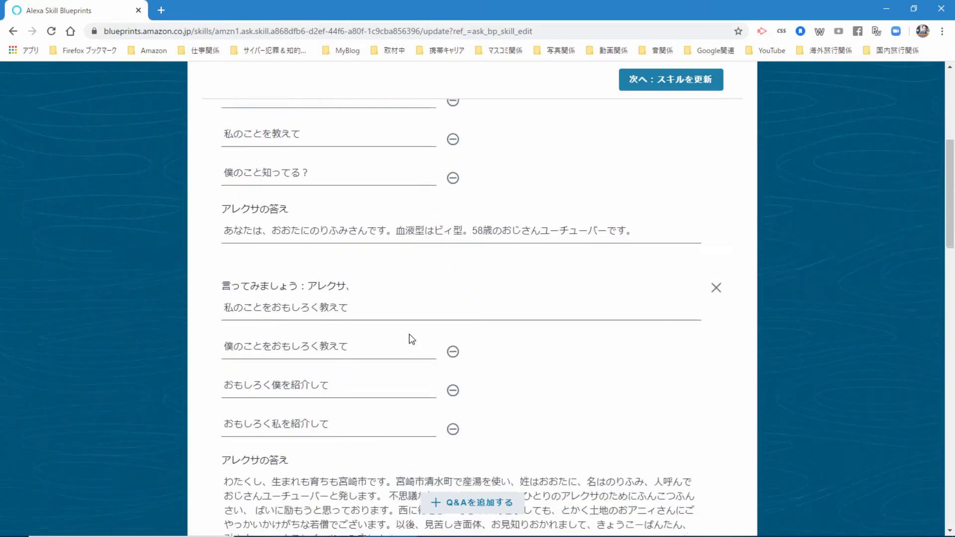
scroll(412, 339, down, 1)
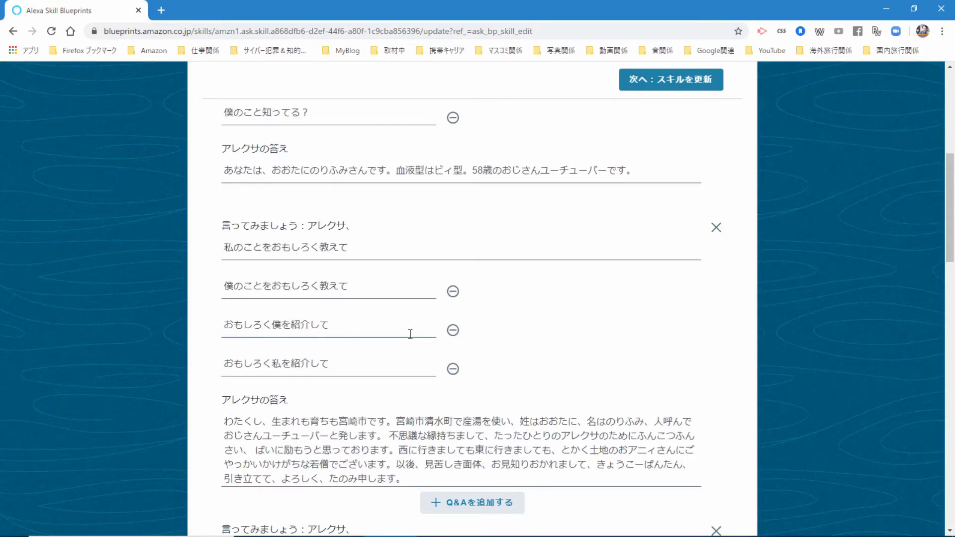
scroll(410, 333, down, 2)
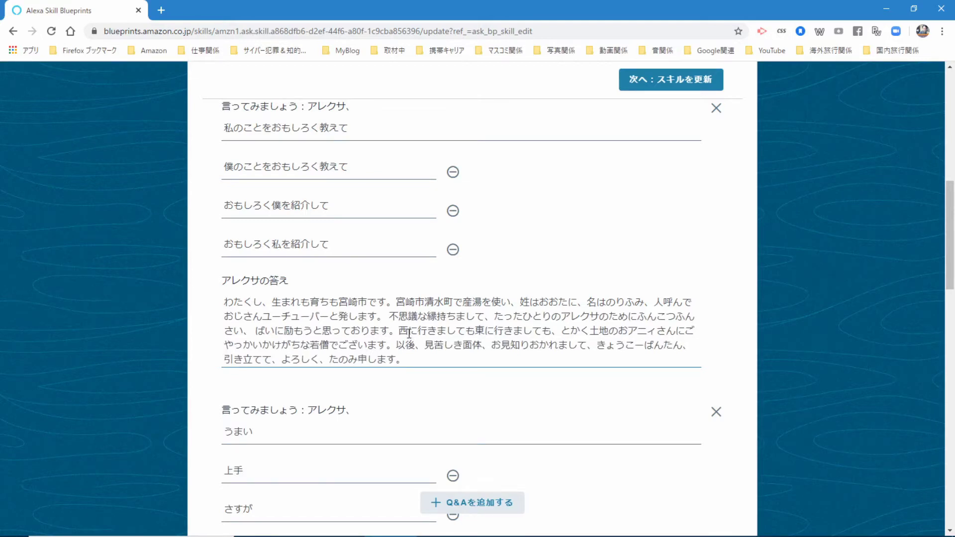
scroll(407, 333, down, 2)
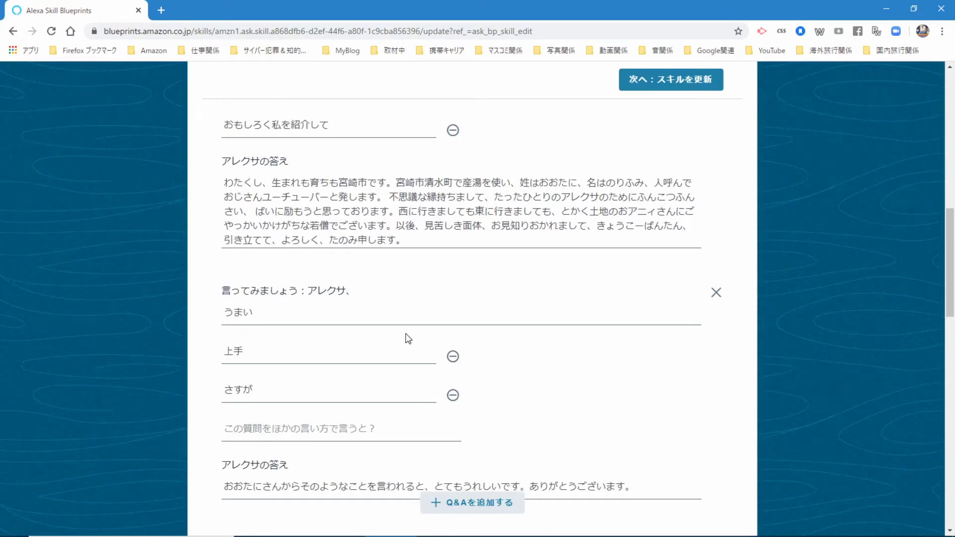
scroll(408, 338, down, 2)
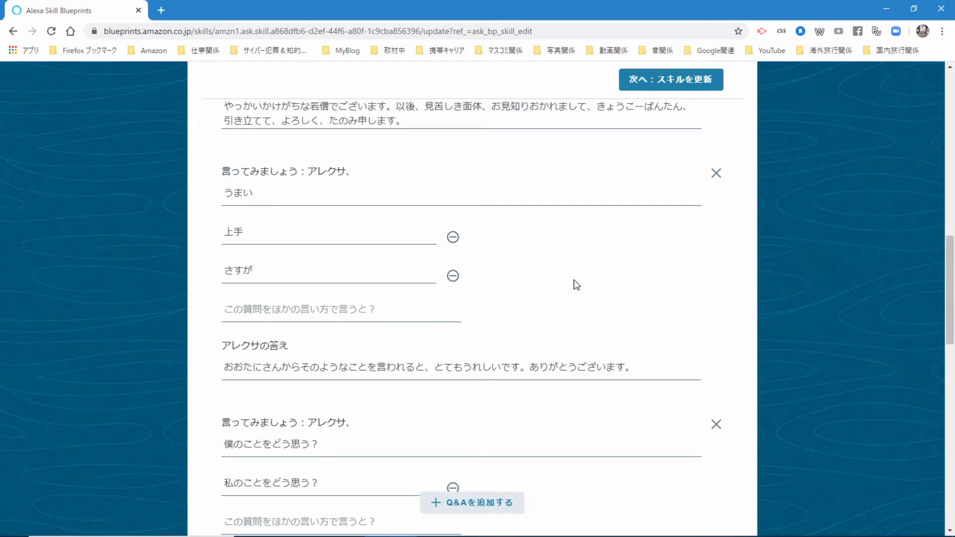
scroll(576, 284, down, 1)
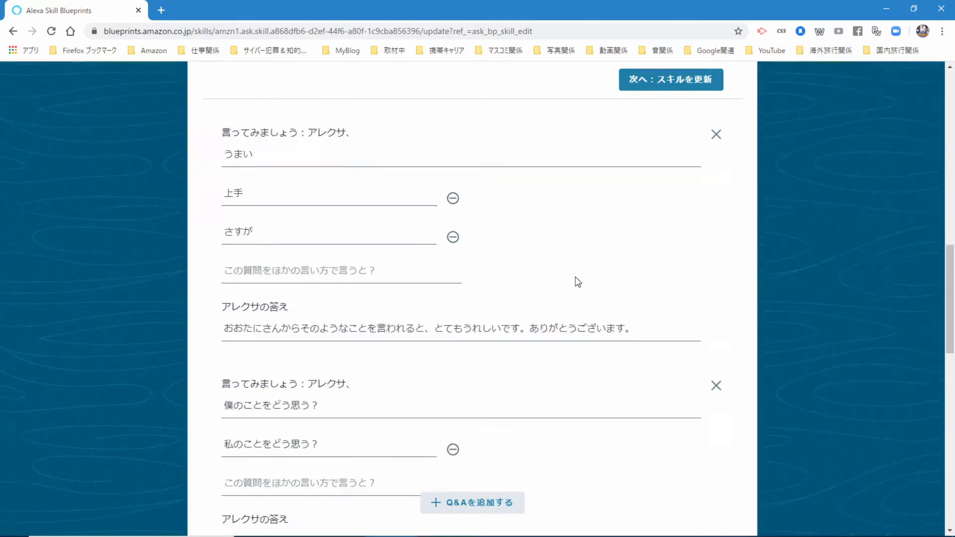
scroll(575, 277, down, 2)
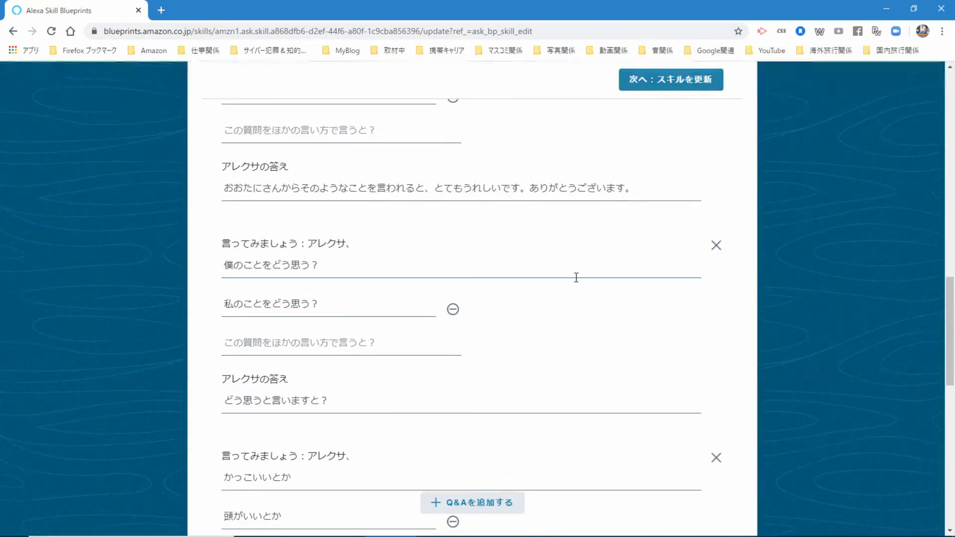
scroll(576, 277, down, 2)
scroll(576, 277, down, 1)
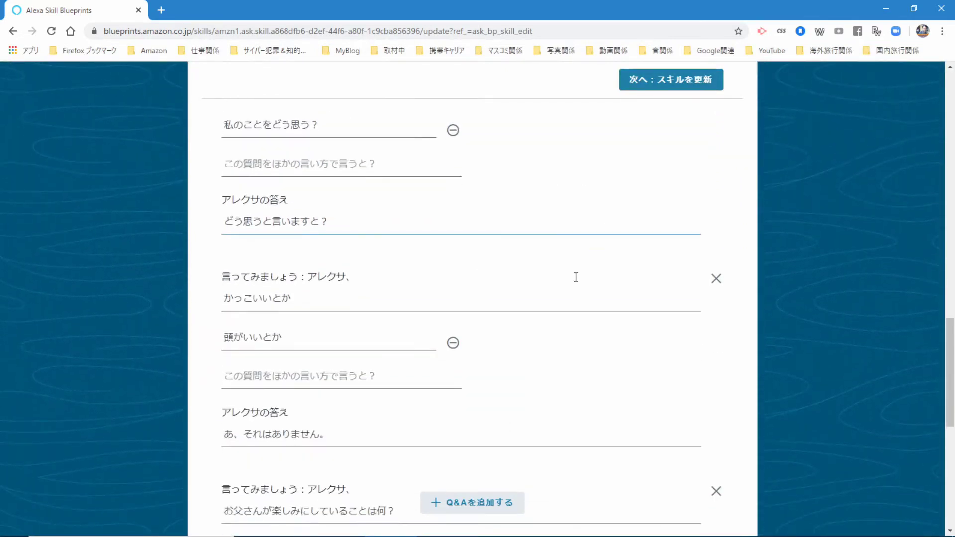
scroll(576, 280, down, 1)
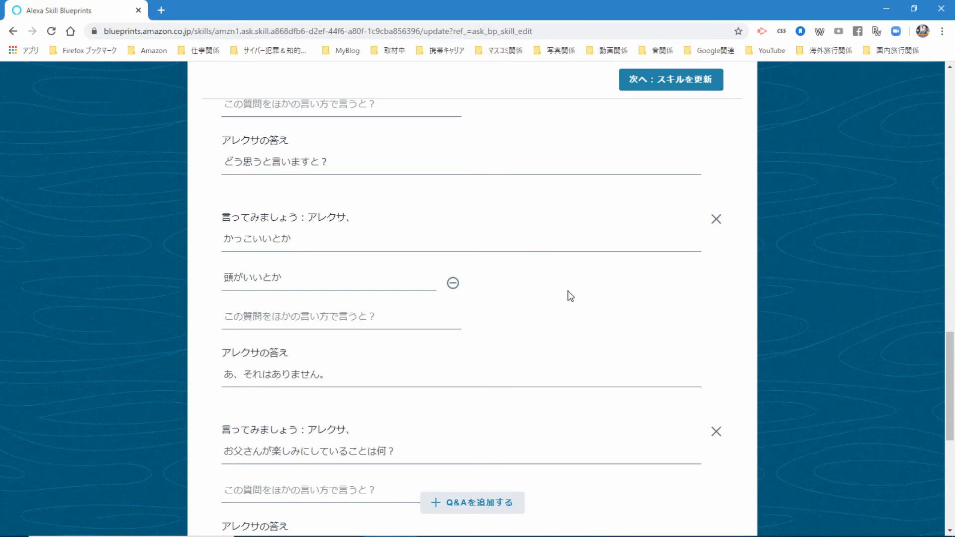
scroll(571, 297, down, 2)
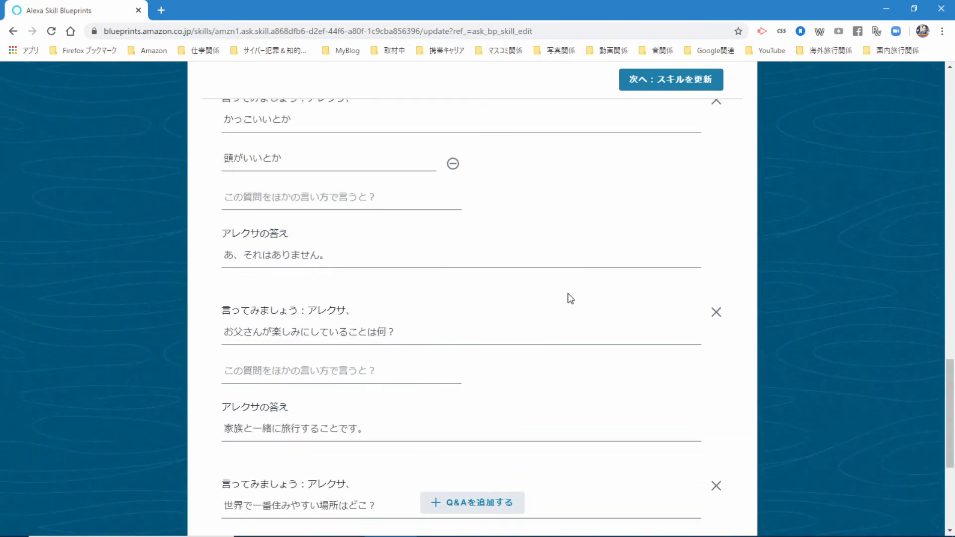
scroll(571, 297, down, 5)
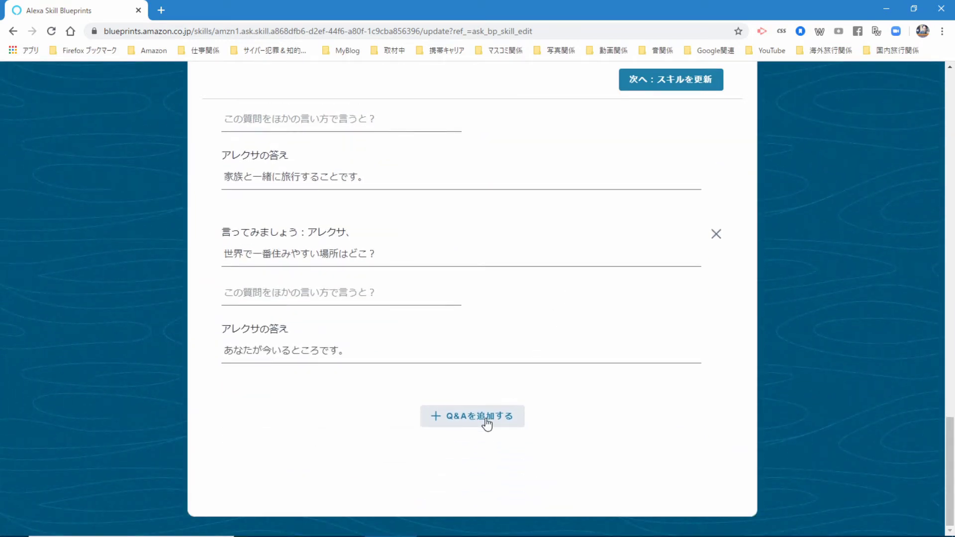
scroll(510, 371, up, 20)
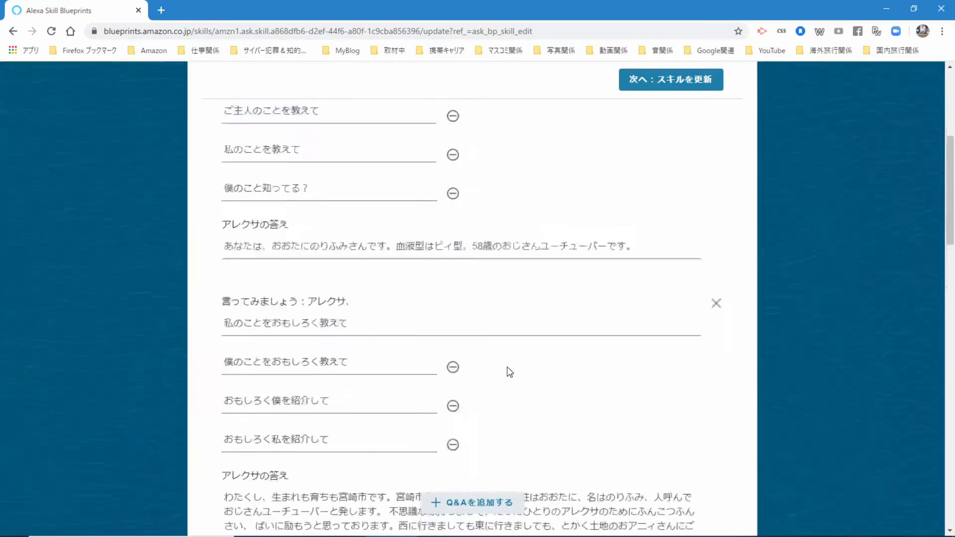
scroll(510, 372, up, 6)
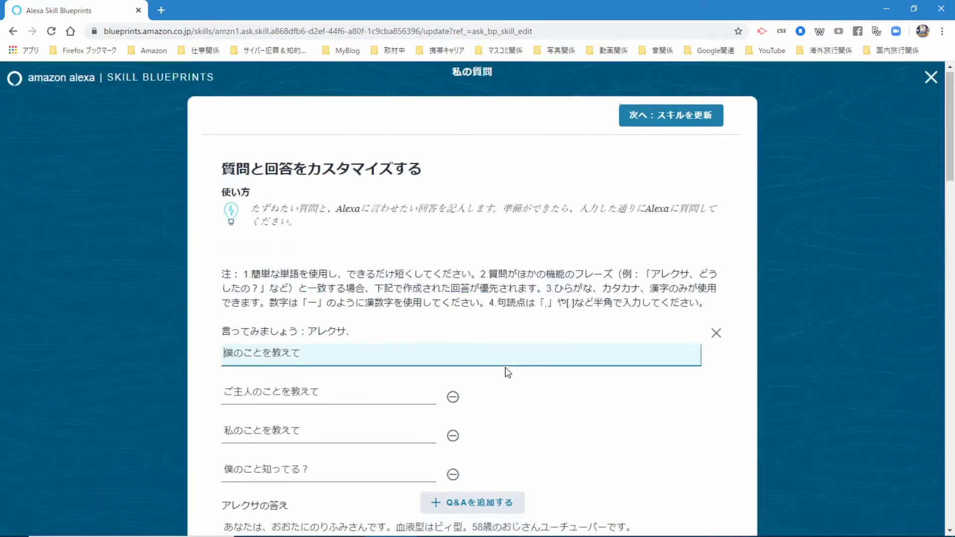
Step: Update the 私の質問 skill and dismiss the pop-up advertisement covering its details page
click(695, 119)
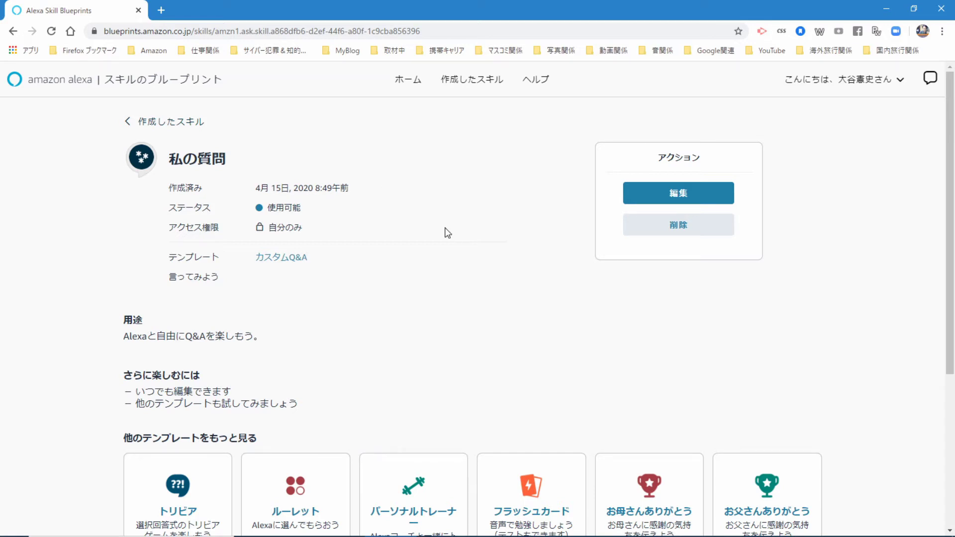
scroll(446, 234, down, 2)
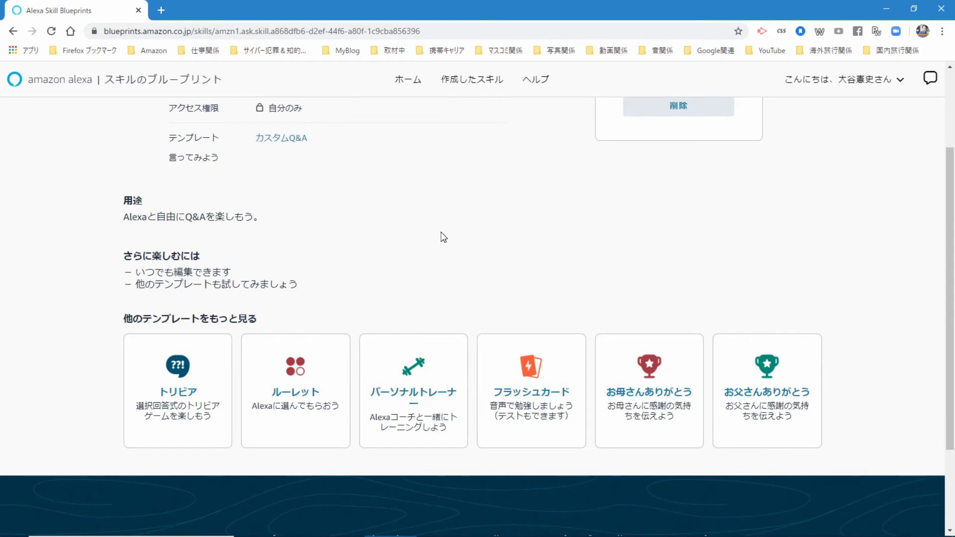
scroll(440, 238, down, 2)
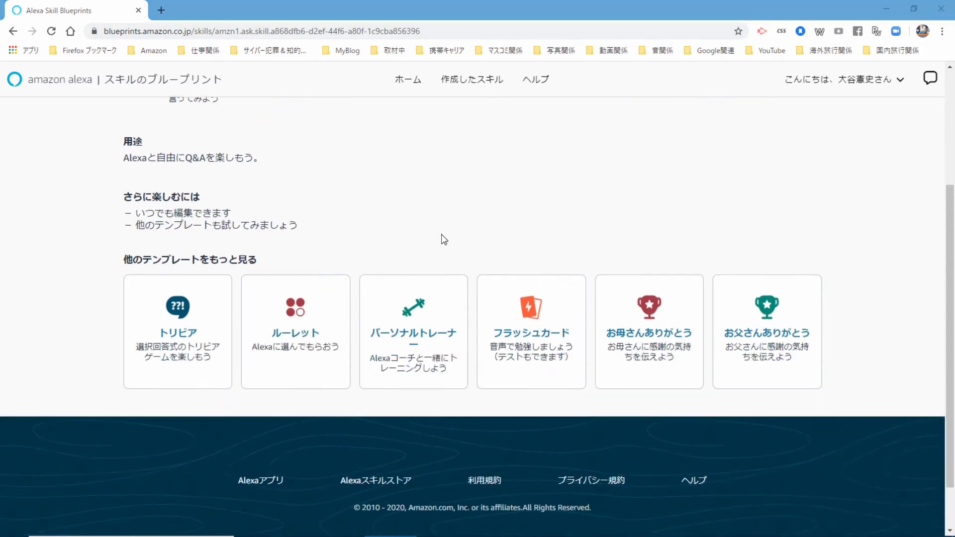
drag(951, 443, 950, 279)
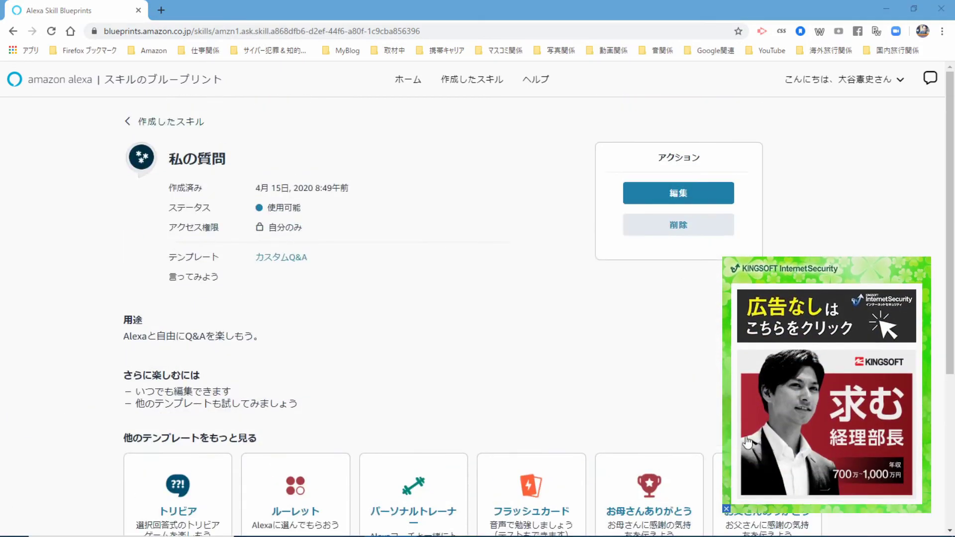
click(727, 511)
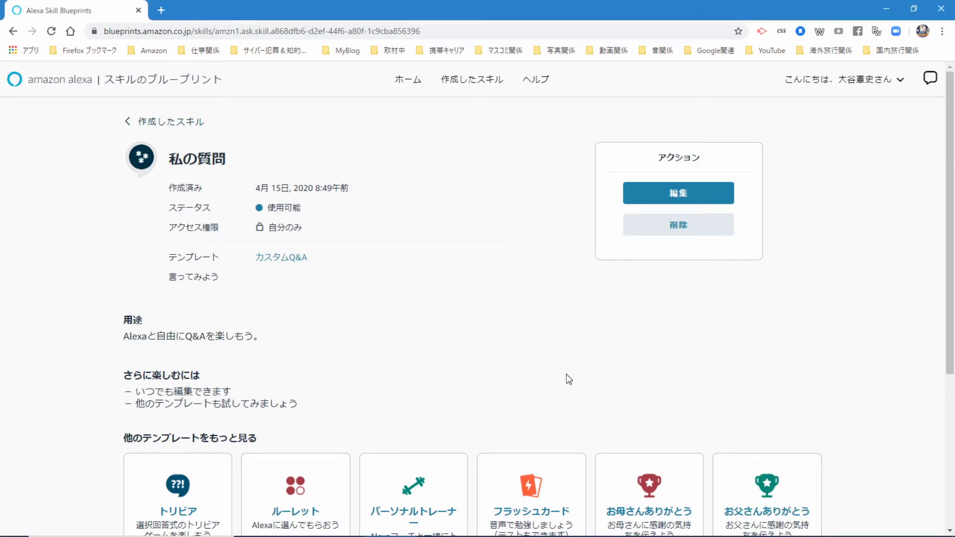